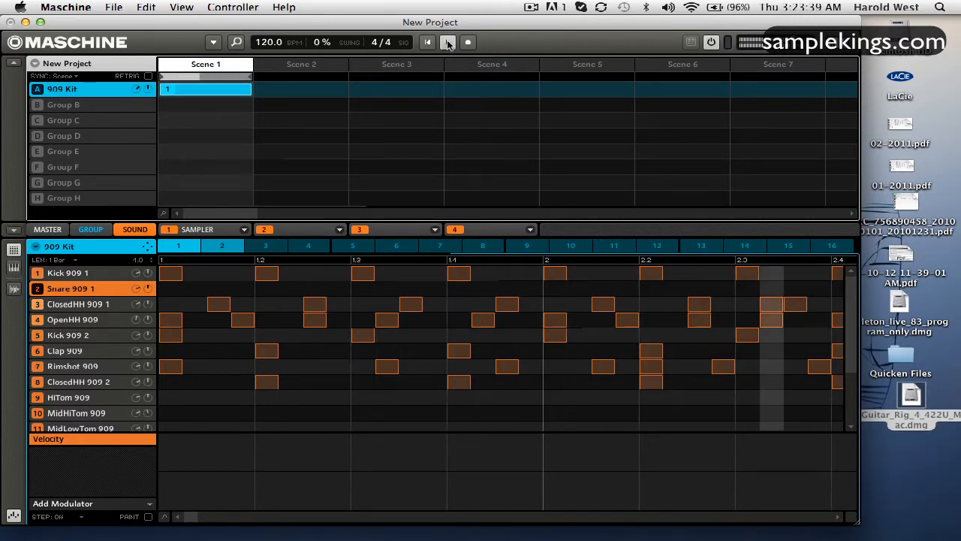
Step: Set the pattern drag mode of the 909 Kit group to Audio
left_click(449, 45)
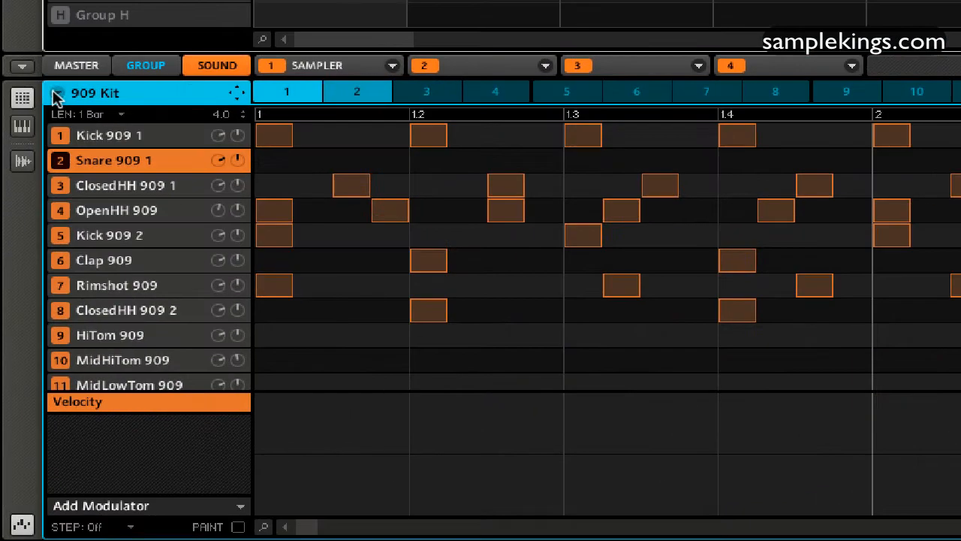
left_click(34, 248)
mouse_move(111, 291)
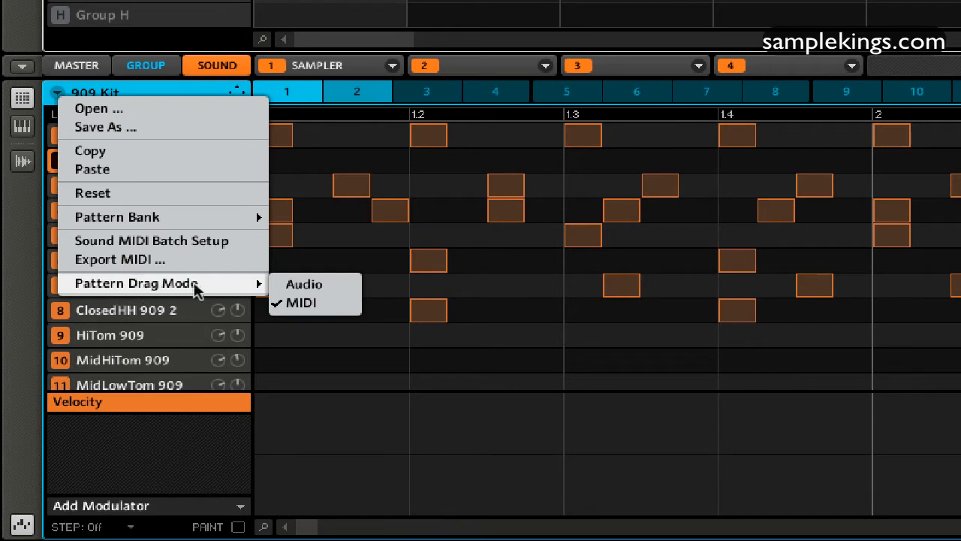
left_click(296, 285)
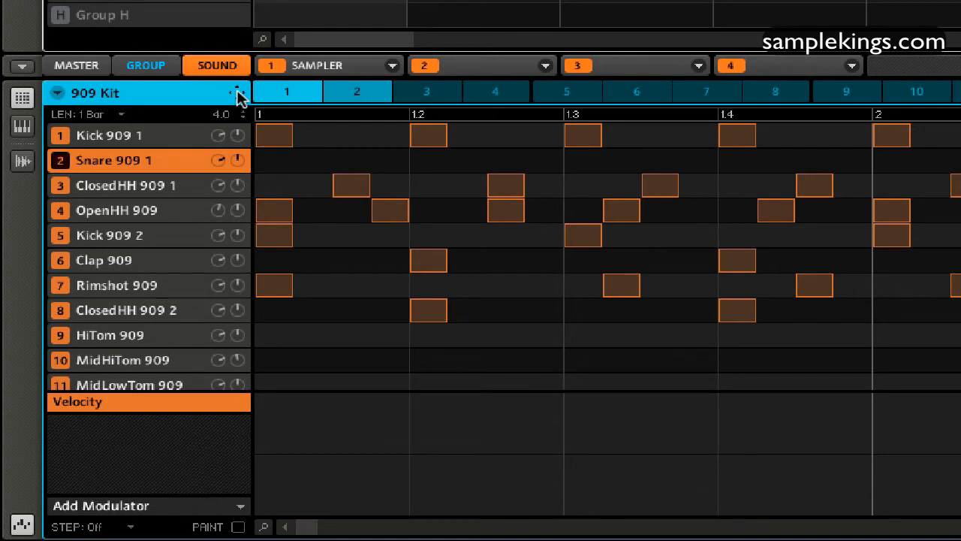
Step: Render the 909 Kit pattern as audio and export it to the desktop as a WAV file
left_click_drag(237, 96, 235, 93)
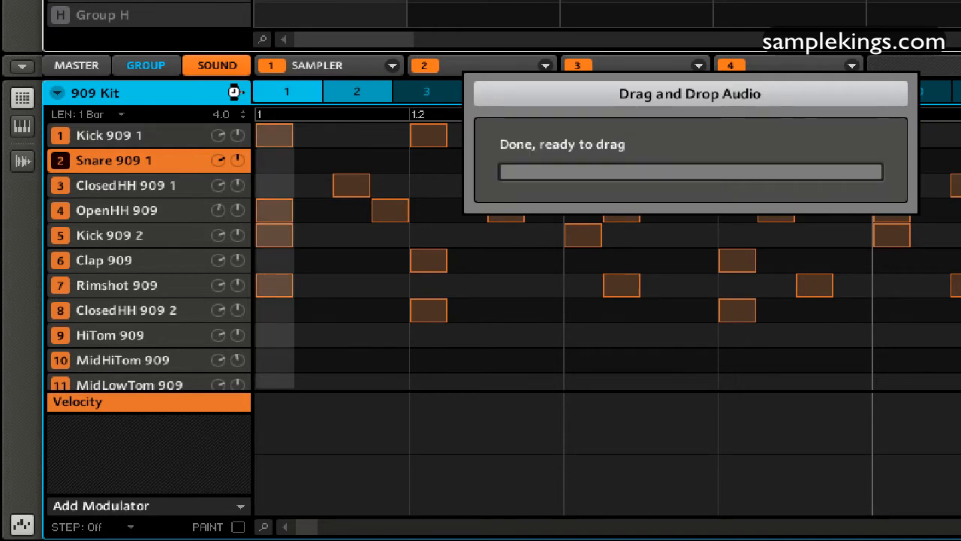
left_click_drag(235, 93, 420, 259)
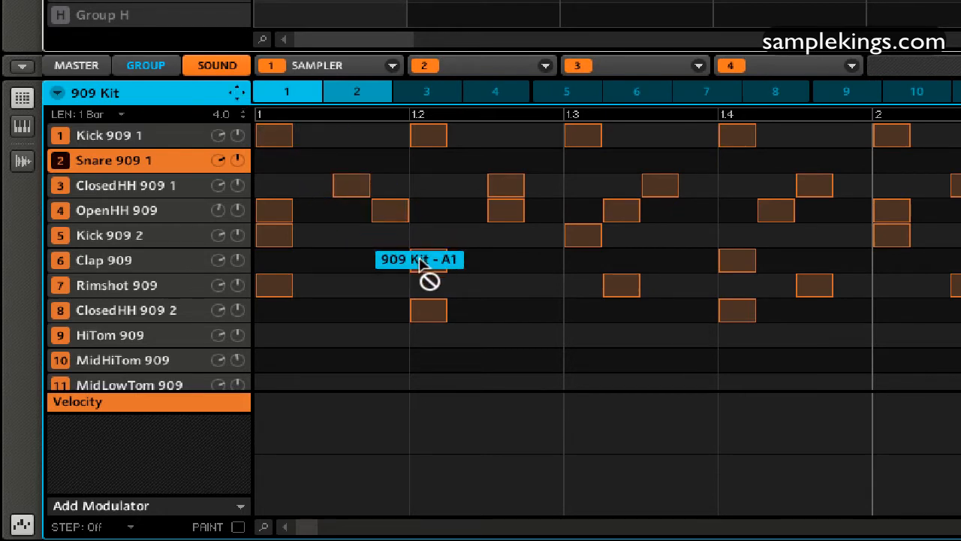
left_click_drag(421, 259, 960, 408)
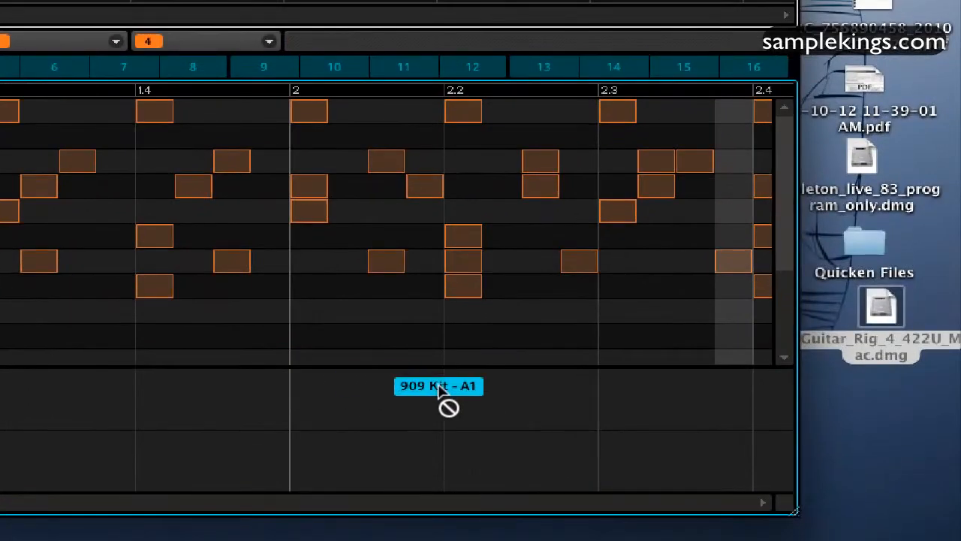
left_click_drag(440, 387, 870, 430)
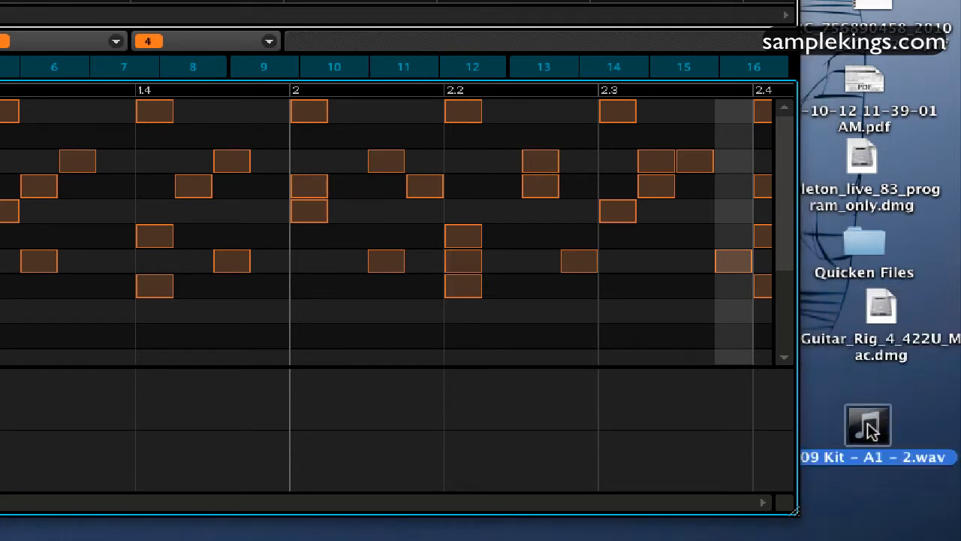
Step: Open the exported 909 Kit WAV file in QuickTime Player 7, listen to it, and close the player window
right_click(870, 429)
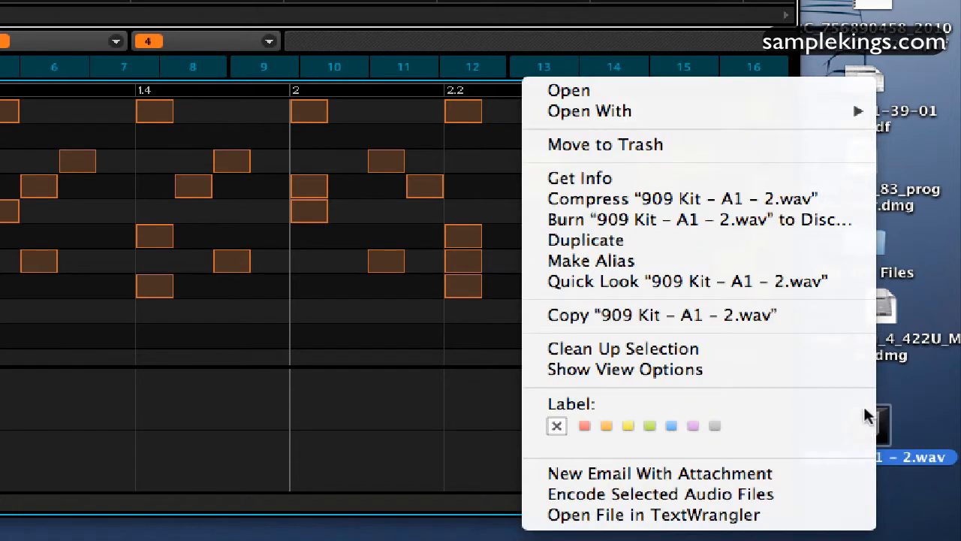
mouse_move(733, 119)
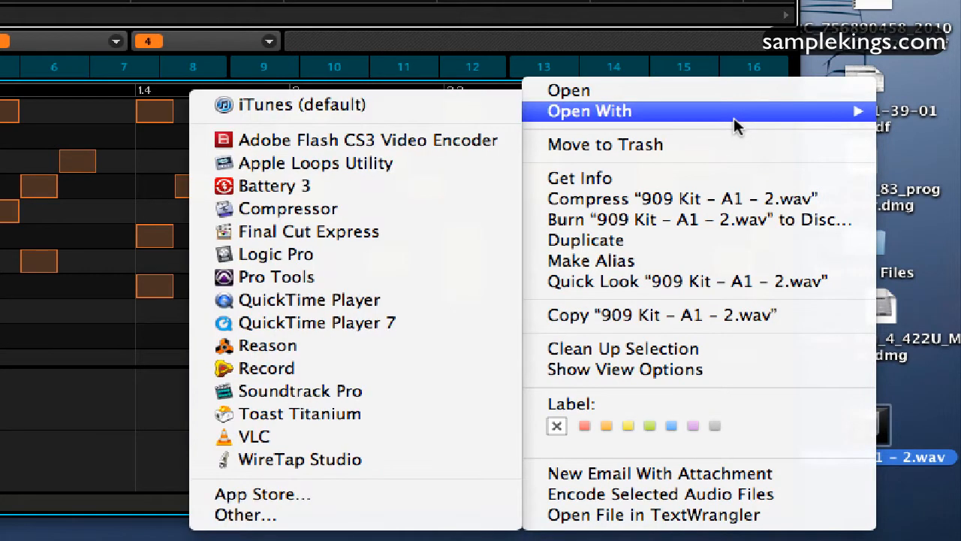
left_click(406, 323)
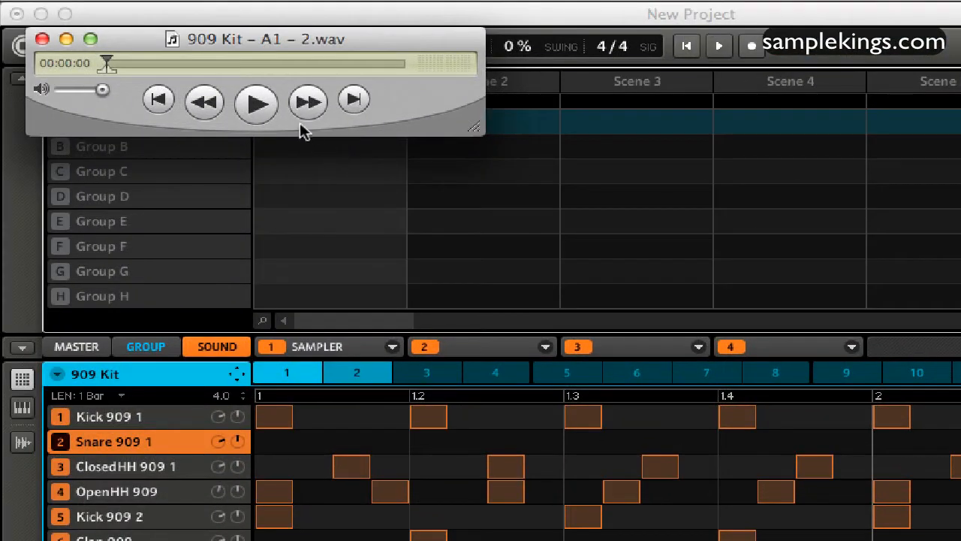
left_click(257, 103)
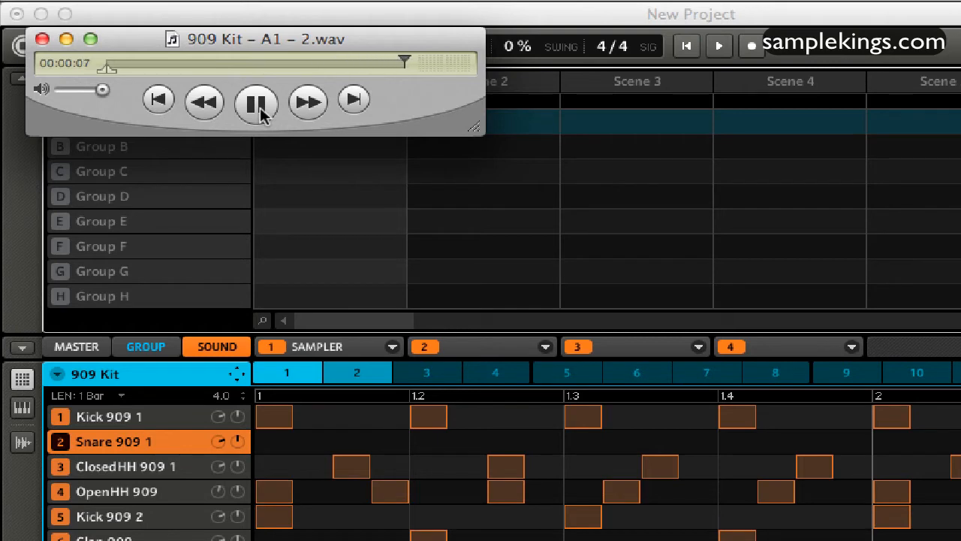
left_click(257, 103)
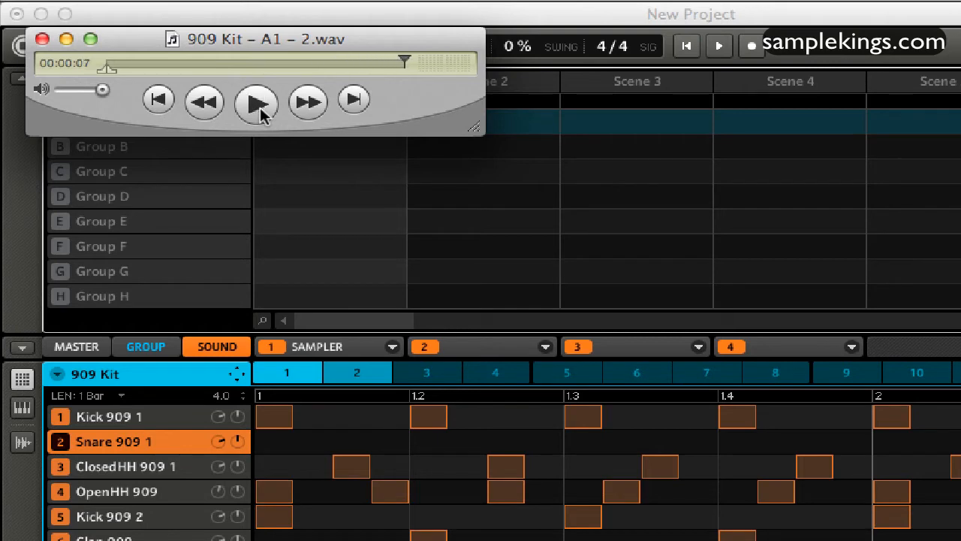
left_click(42, 39)
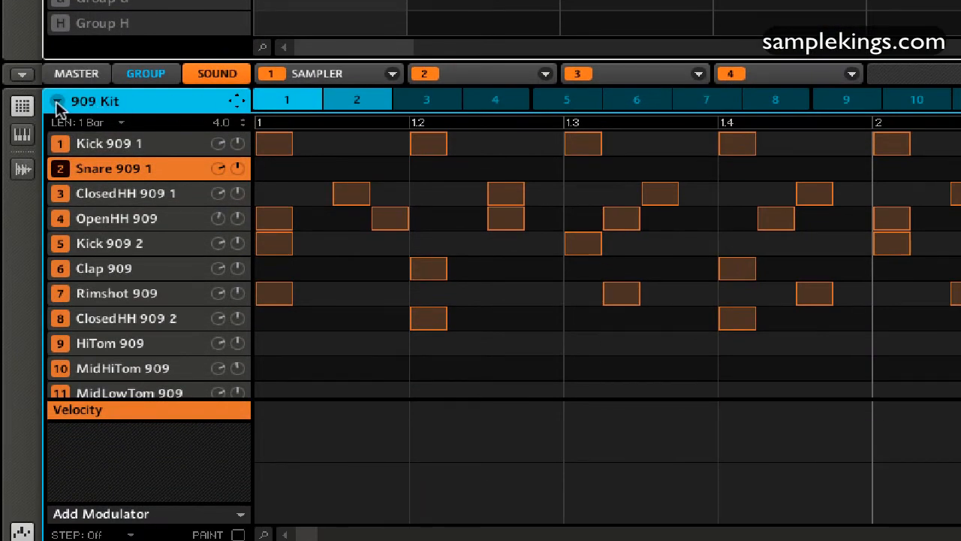
Step: Set the pattern drag mode of the 909 Kit group to MIDI
left_click(56, 101)
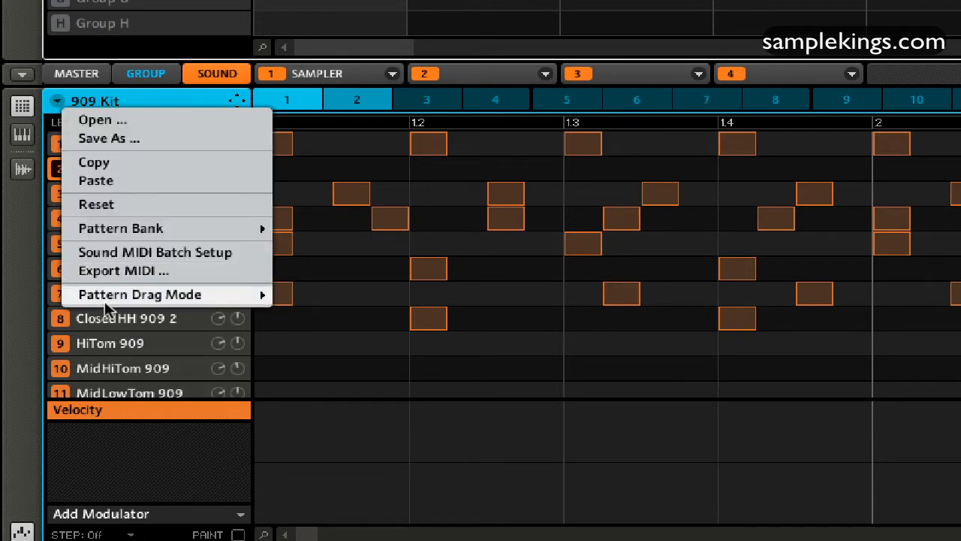
mouse_move(109, 306)
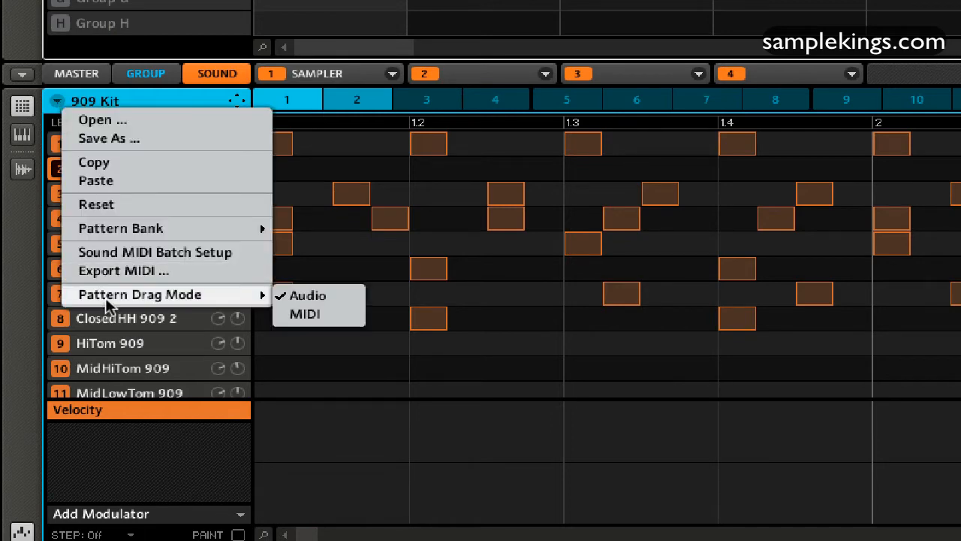
left_click(304, 314)
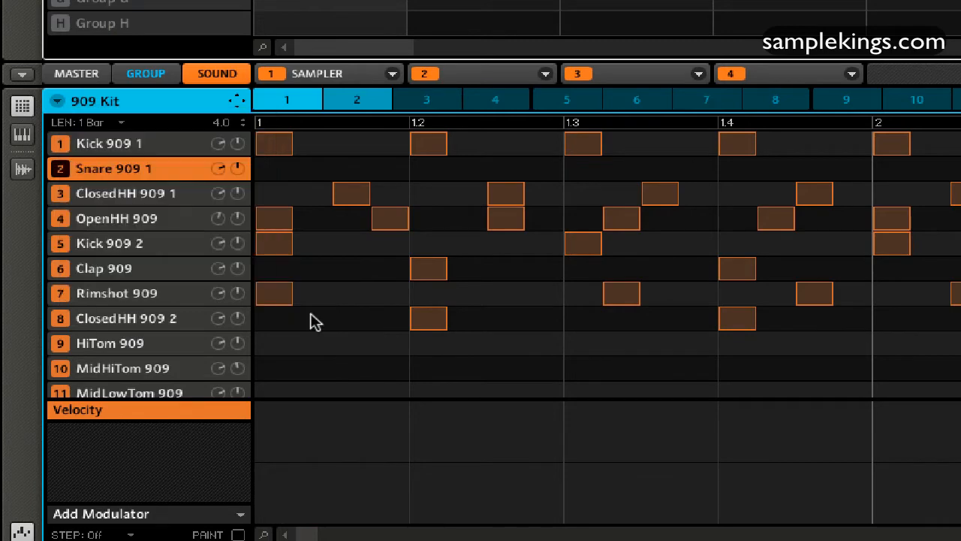
Step: Apply a Sound MIDI Batch Setup to the 909 Kit that maps sounds to MIDI notes, channel 10, root note C3
left_click(58, 102)
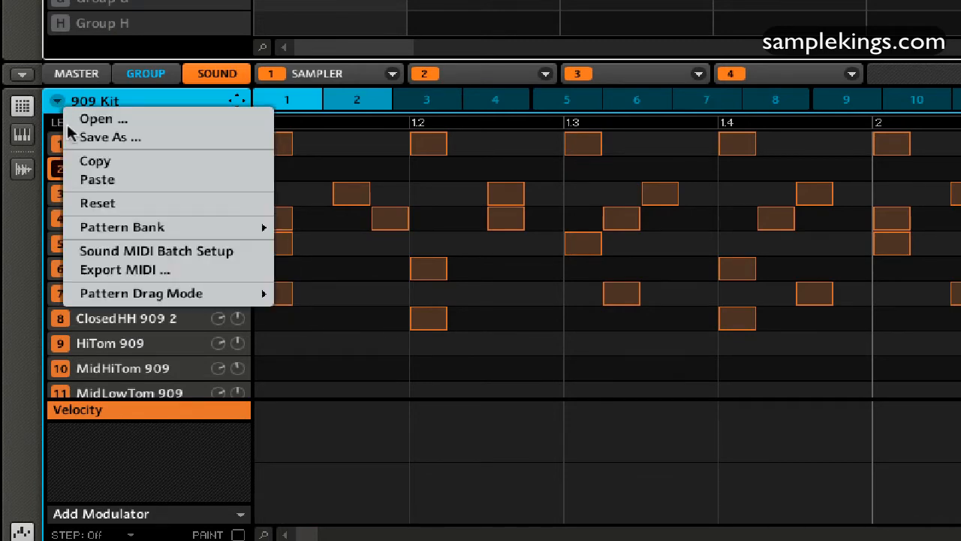
left_click(99, 251)
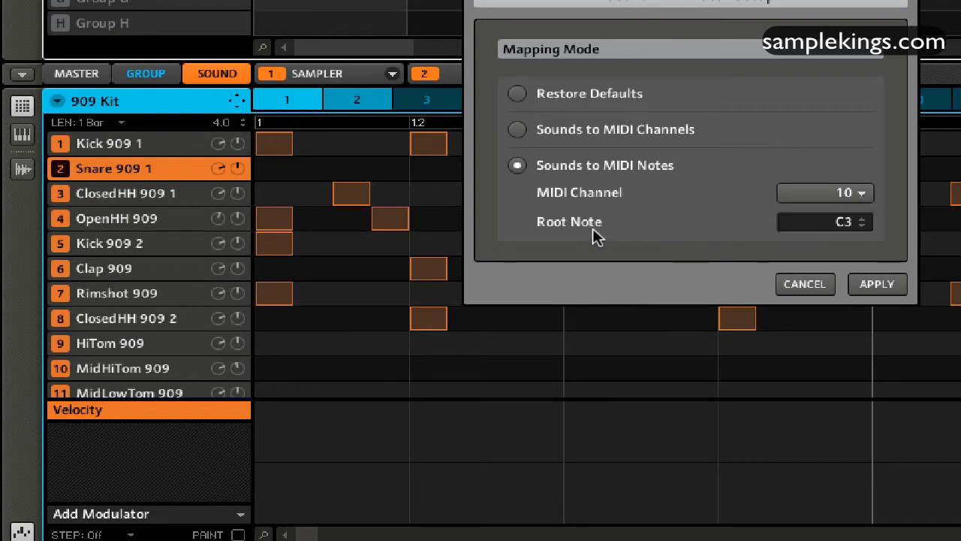
left_click(878, 285)
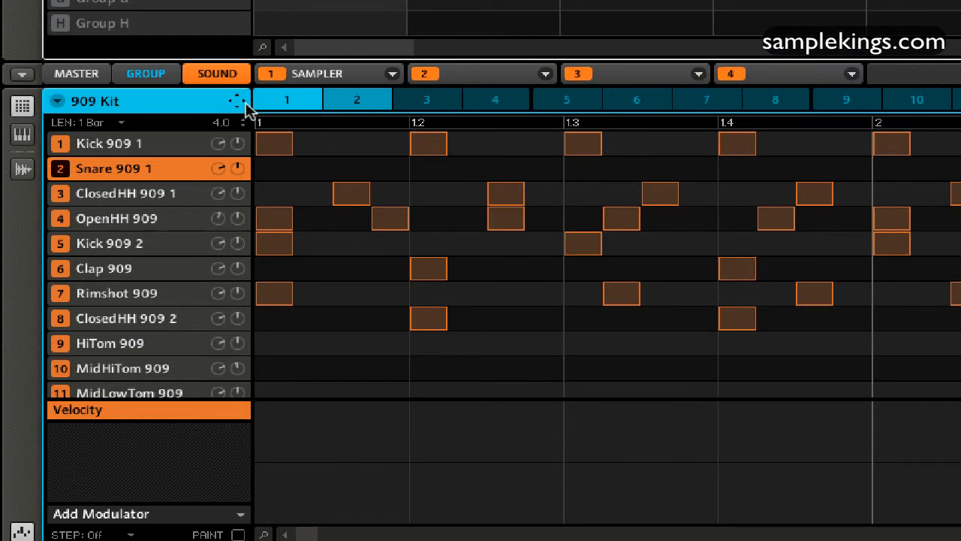
Step: Export the 909 Kit pattern to the desktop as a MIDI file and arrange it above the exported WAV file
left_click_drag(235, 103, 903, 430)
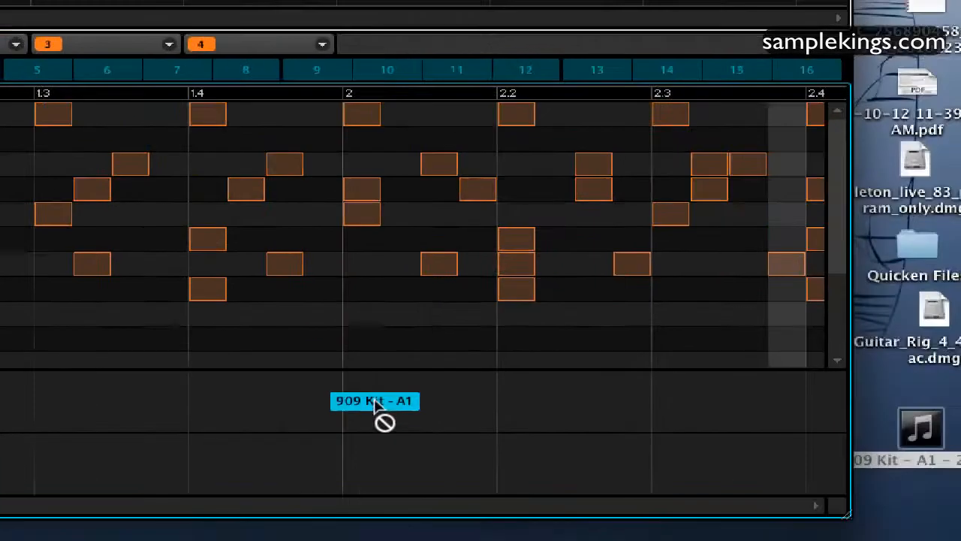
left_click_drag(375, 405, 874, 387)
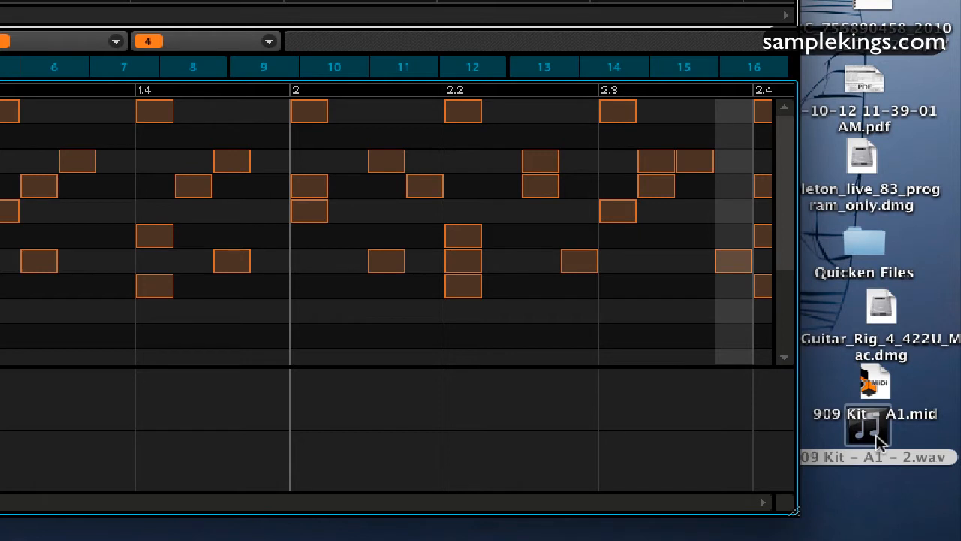
left_click_drag(880, 442, 766, 503)
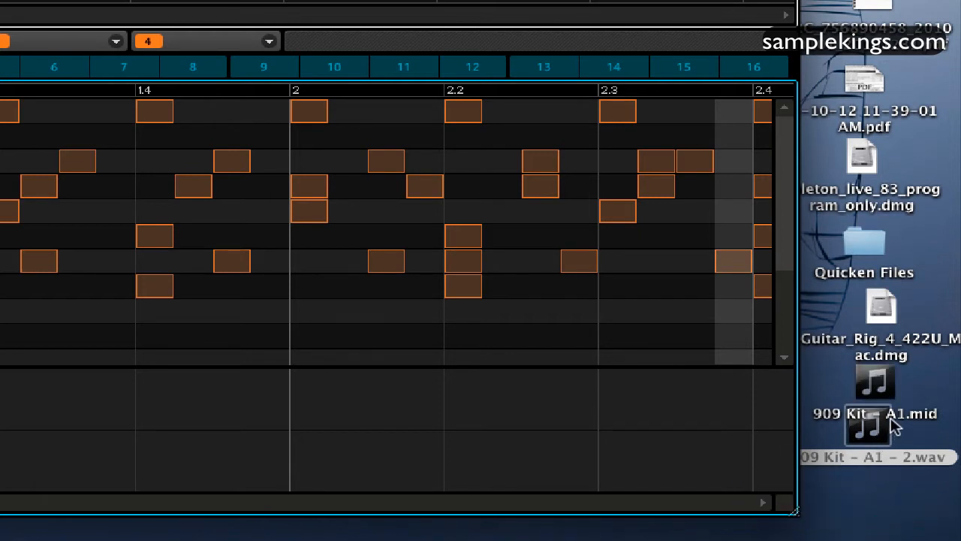
left_click_drag(874, 428, 874, 462)
left_click_drag(877, 391, 874, 392)
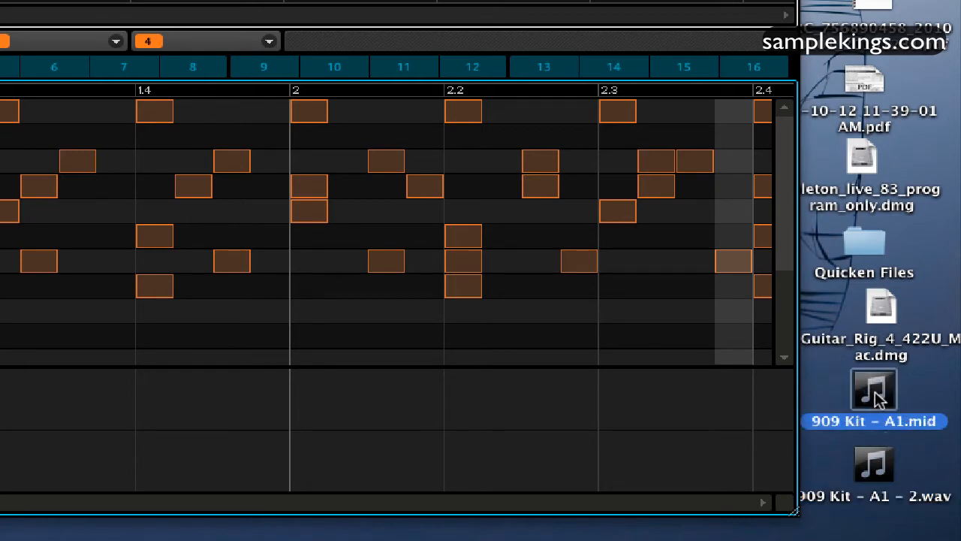
Step: Open 909 Kit - A1.mid in QuickTime Player 7 and play it
right_click(880, 400)
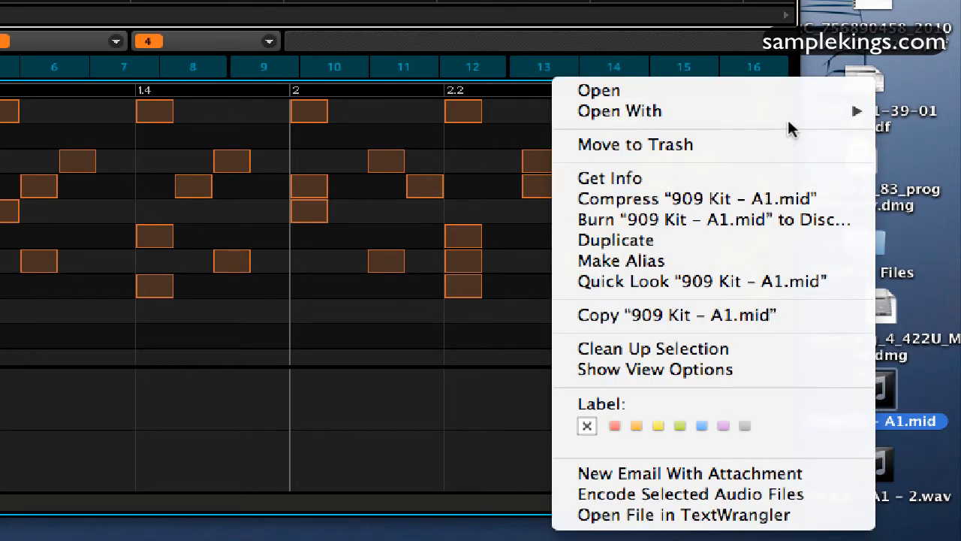
mouse_move(794, 118)
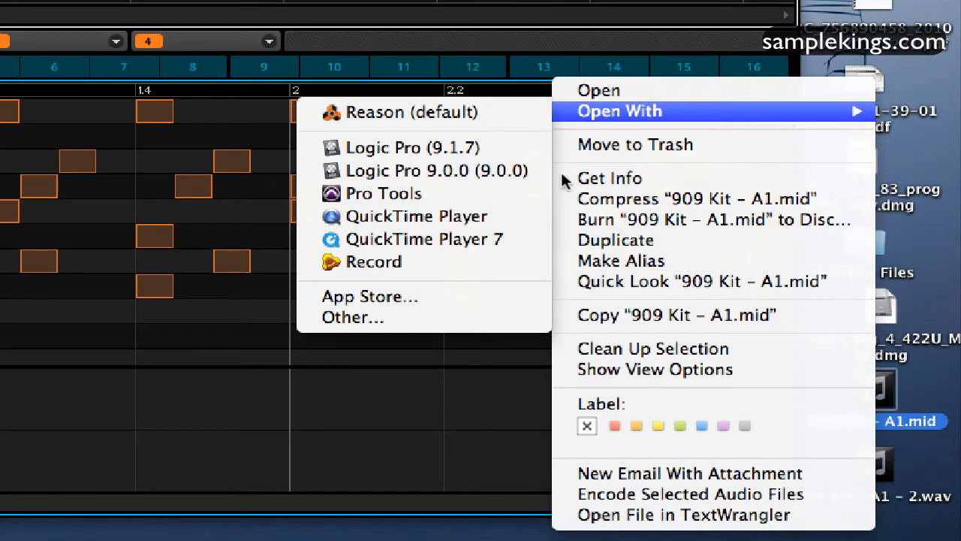
left_click(488, 239)
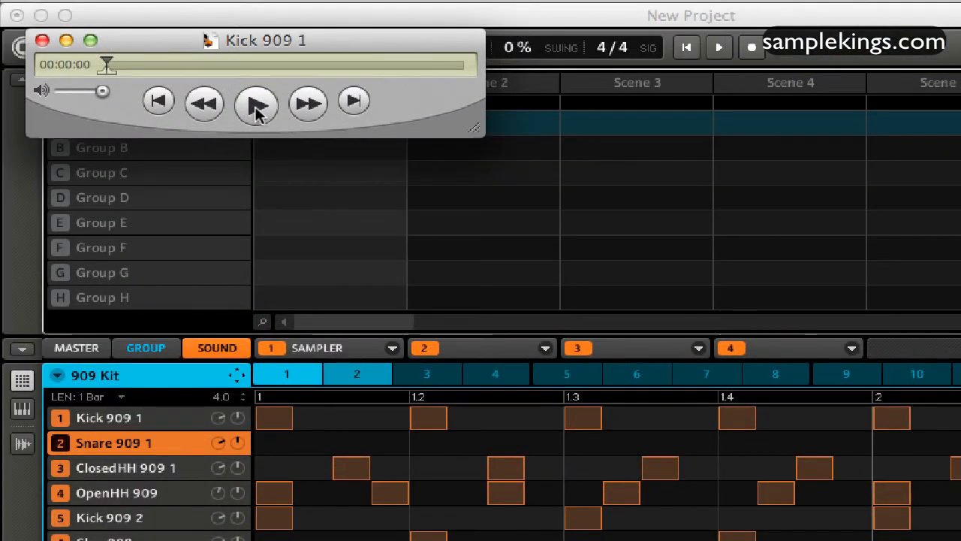
left_click(256, 109)
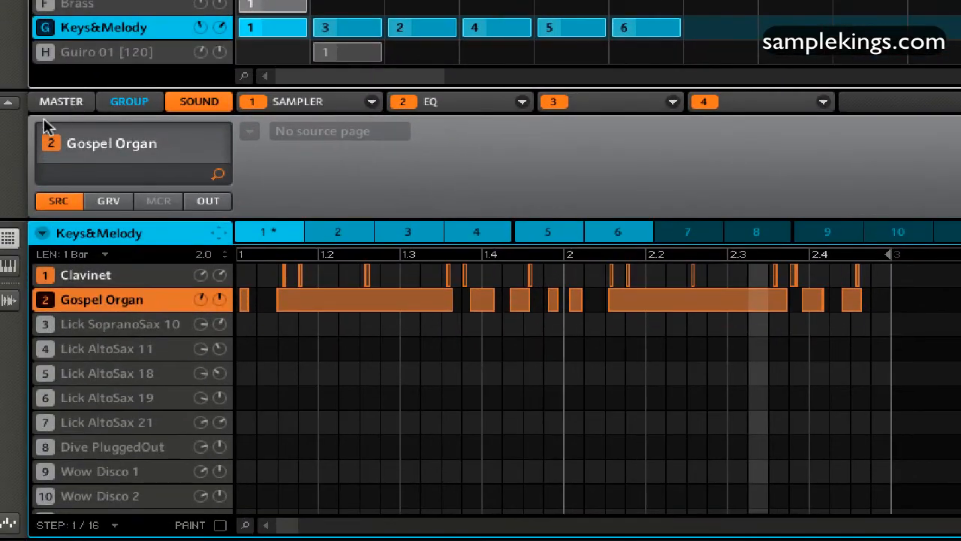
Step: Enable the sound MIDI settings for the Clavinet with channel 1, notes C-2 to F#8, and root note C-2
left_click(10, 106)
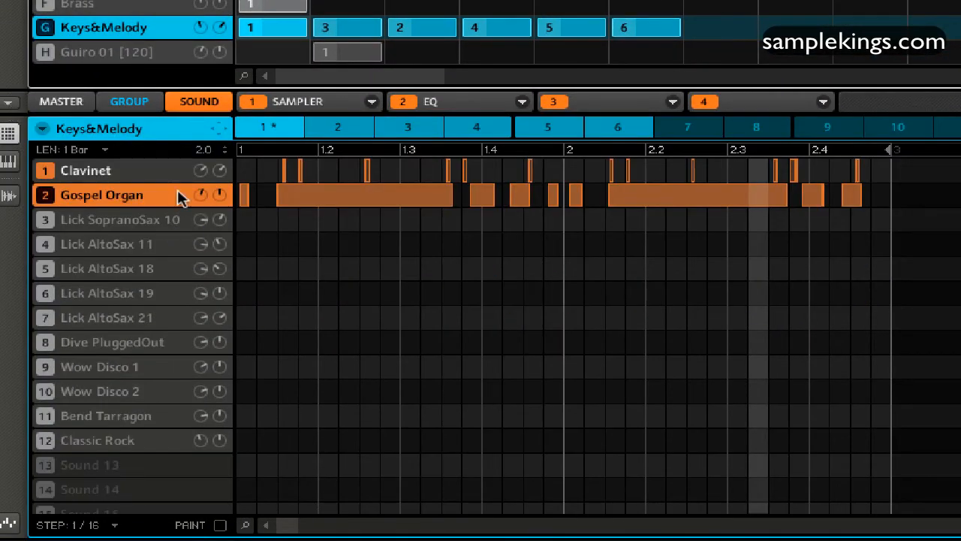
left_click(111, 174)
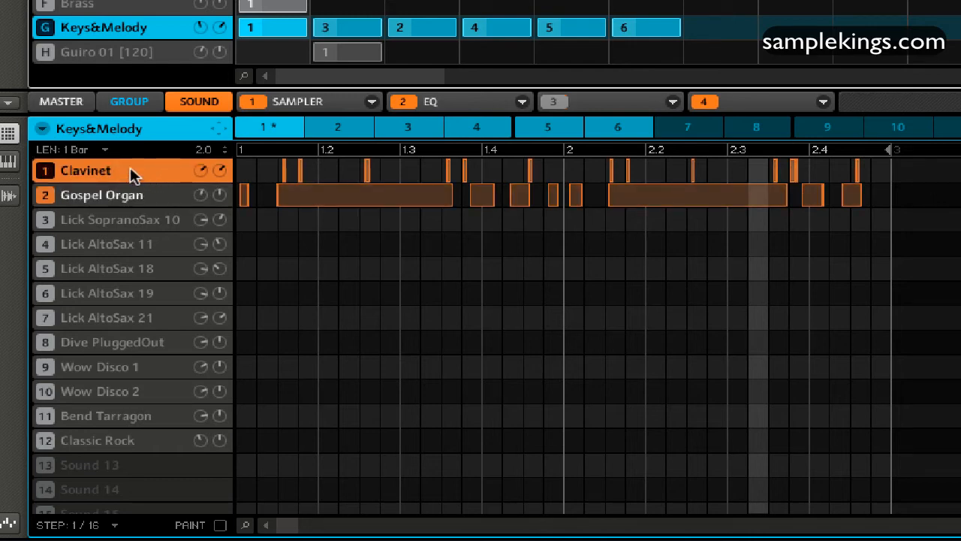
right_click(131, 172)
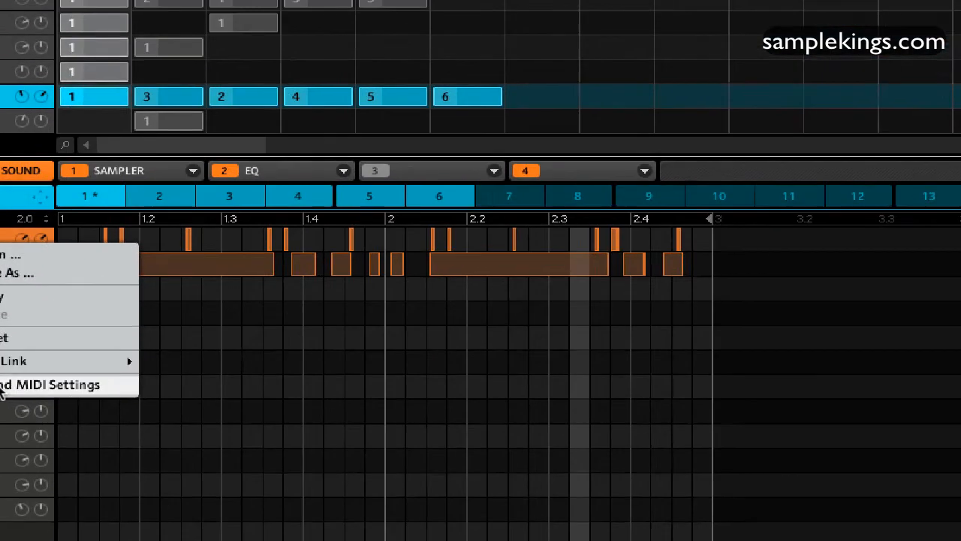
left_click(2, 392)
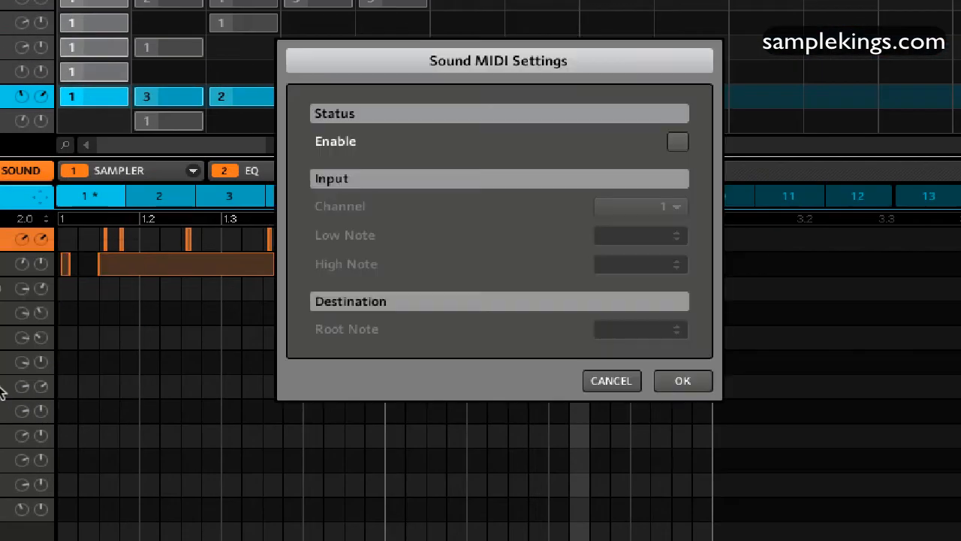
left_click(680, 142)
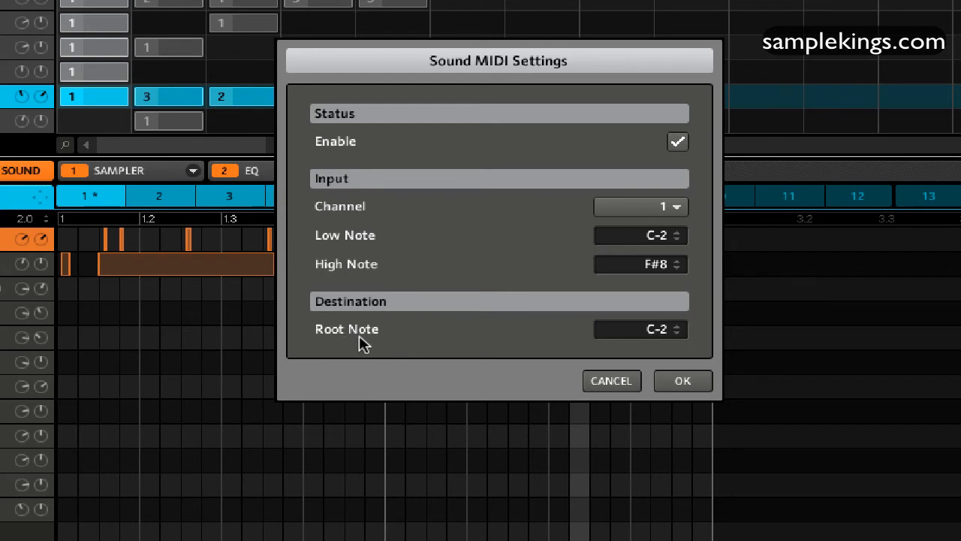
left_click(683, 382)
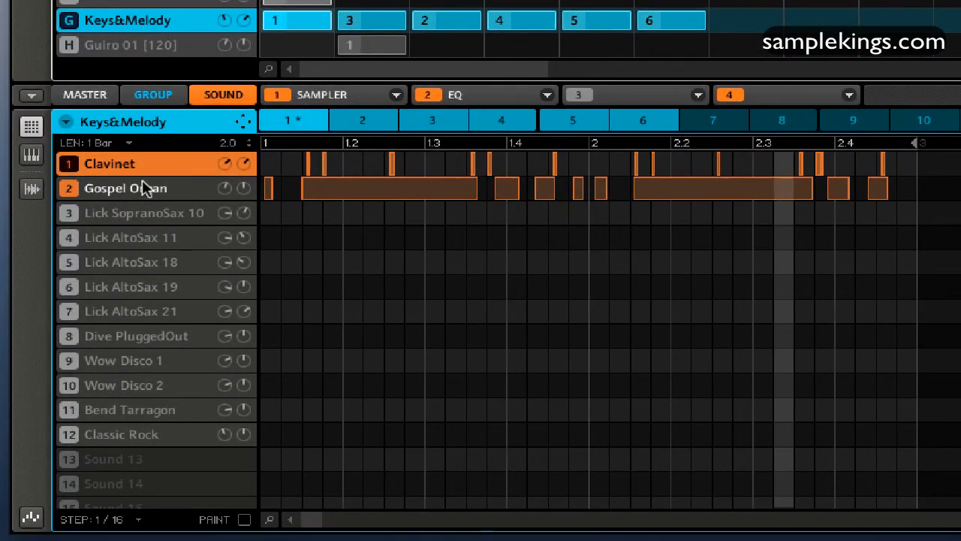
Step: Enable the sound MIDI settings for the Gospel Organ with channel 1, notes C-2 to F#8, and root note C-2
left_click(141, 188)
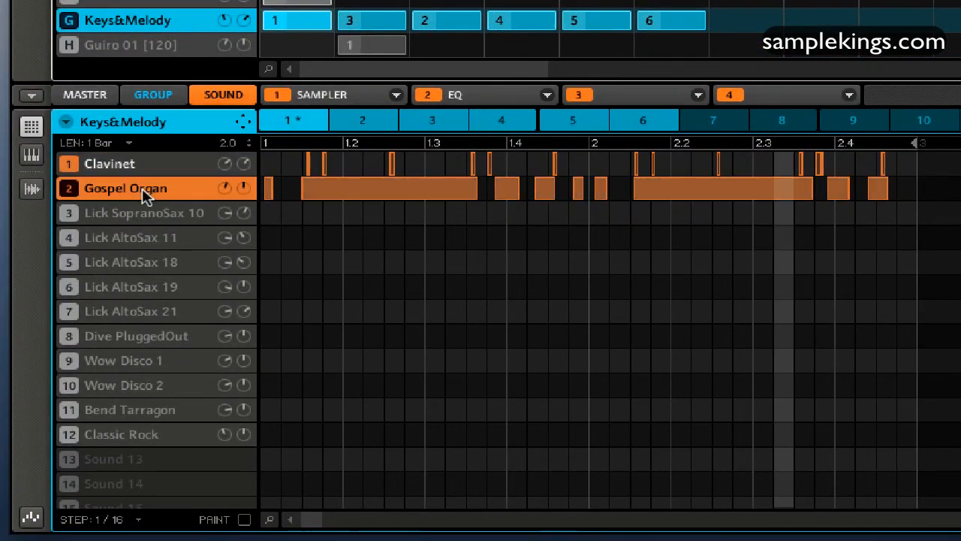
right_click(142, 188)
left_click(207, 339)
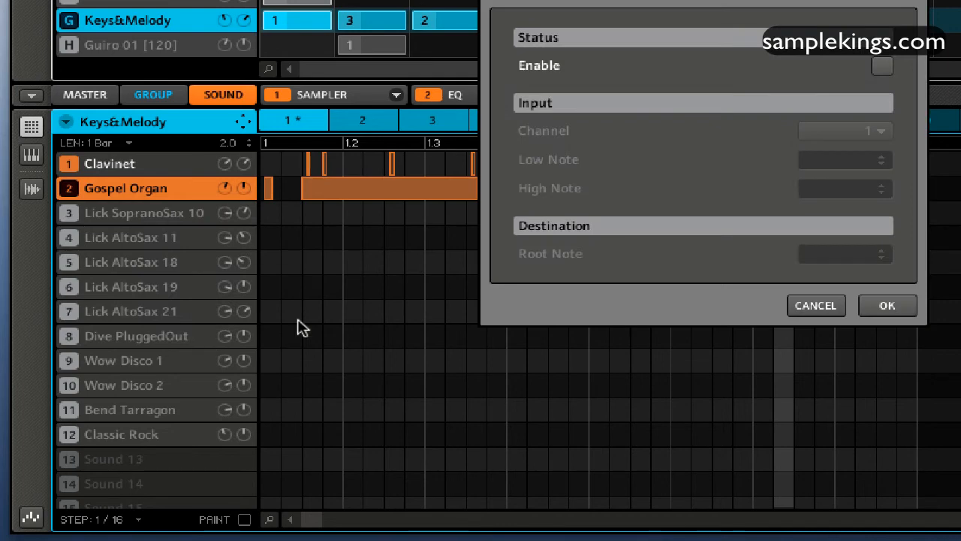
left_click(881, 66)
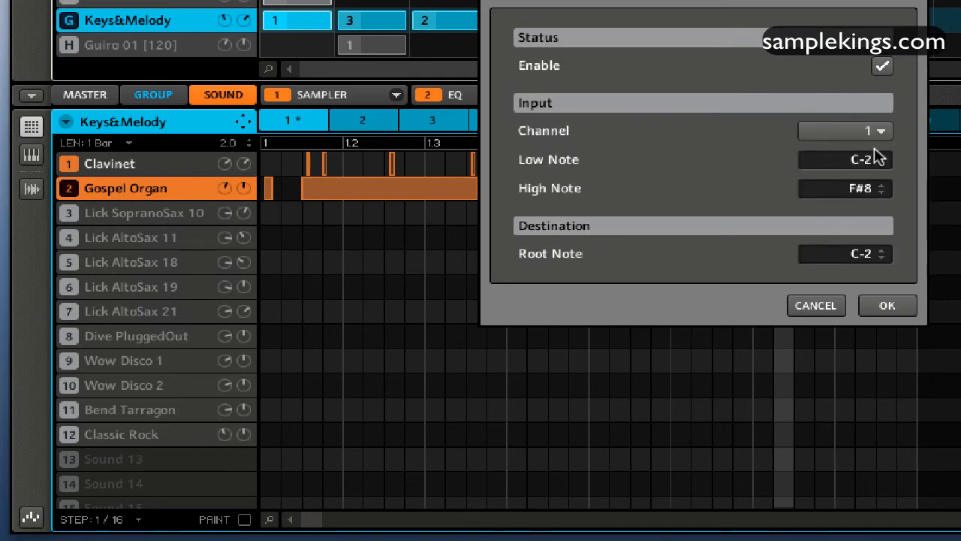
left_click(884, 306)
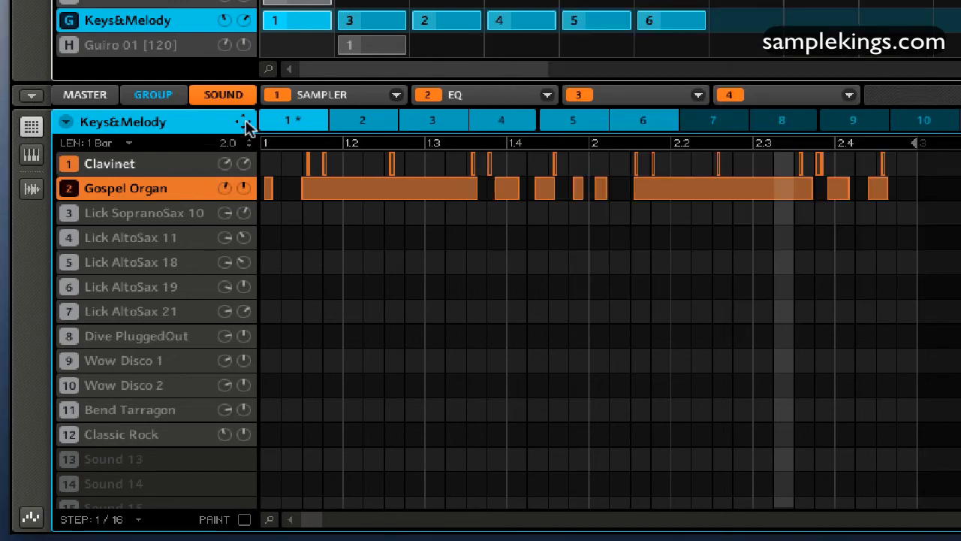
Step: Apply the Sound MIDI Batch Setup to the Keys&Melody group with the Sounds to MIDI Channels mapping mode
left_click(64, 122)
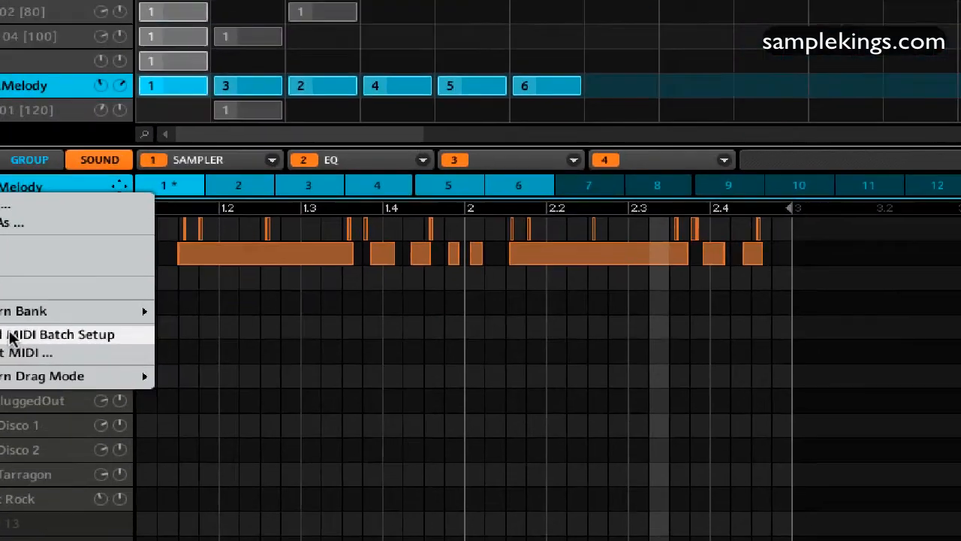
left_click(135, 270)
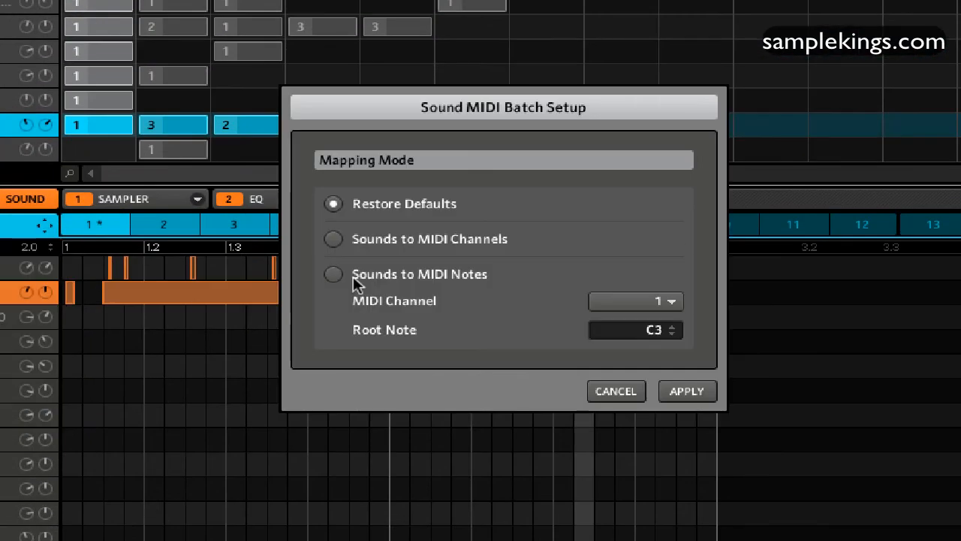
left_click(335, 239)
left_click(689, 392)
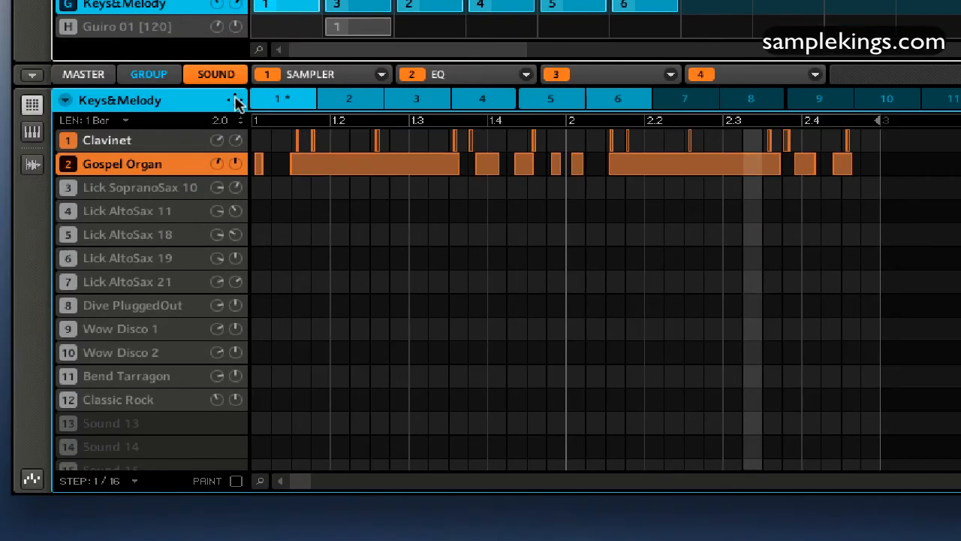
Step: Export the Keys&Melody pattern to the desktop as a MIDI file and shift the Maschine window to uncover it
left_click_drag(45, 223, 45, 222)
left_click_drag(235, 100, 960, 449)
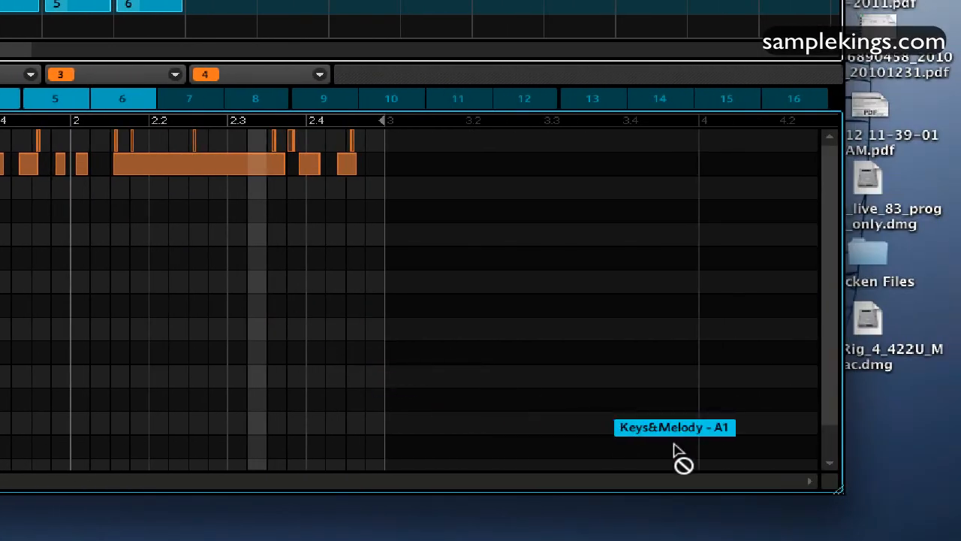
left_click_drag(675, 449, 897, 421)
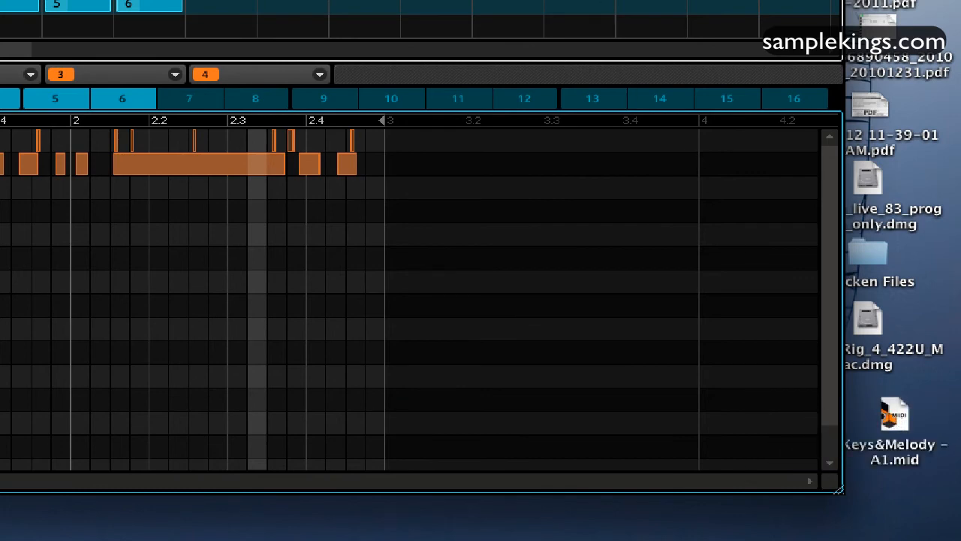
left_click_drag(736, 1, 713, 2)
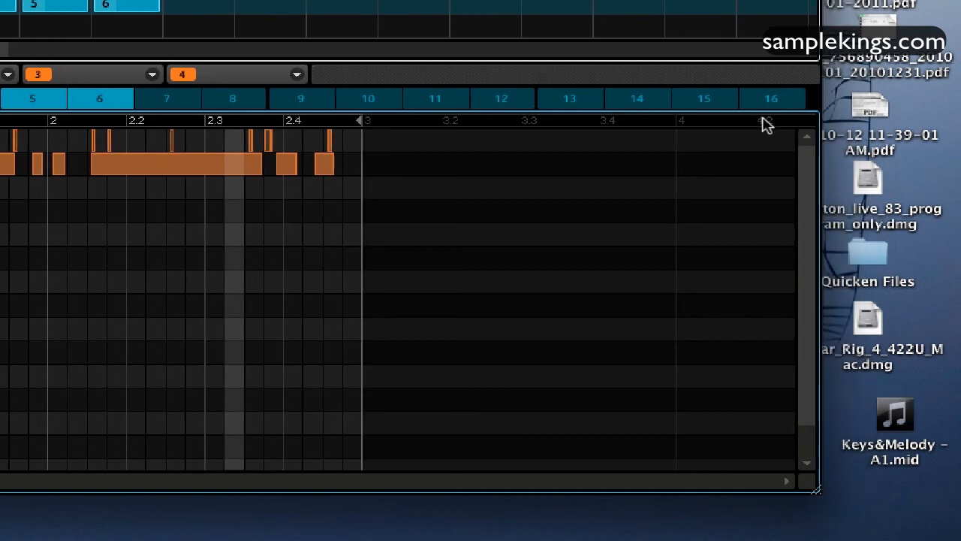
Step: Play Keys&Melody - A1.mid in QuickTime Player 7, close the player, and return to the Maschine window
left_click(895, 421)
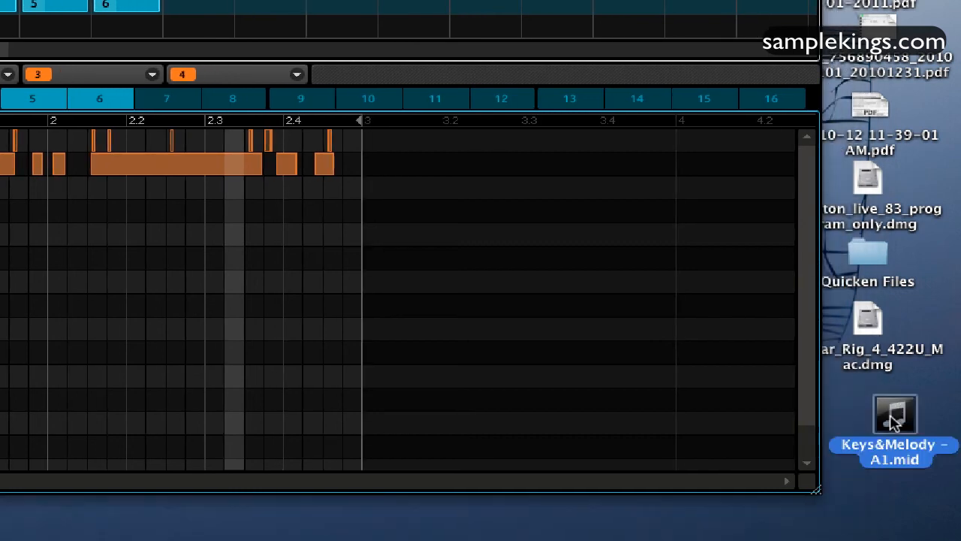
right_click(895, 422)
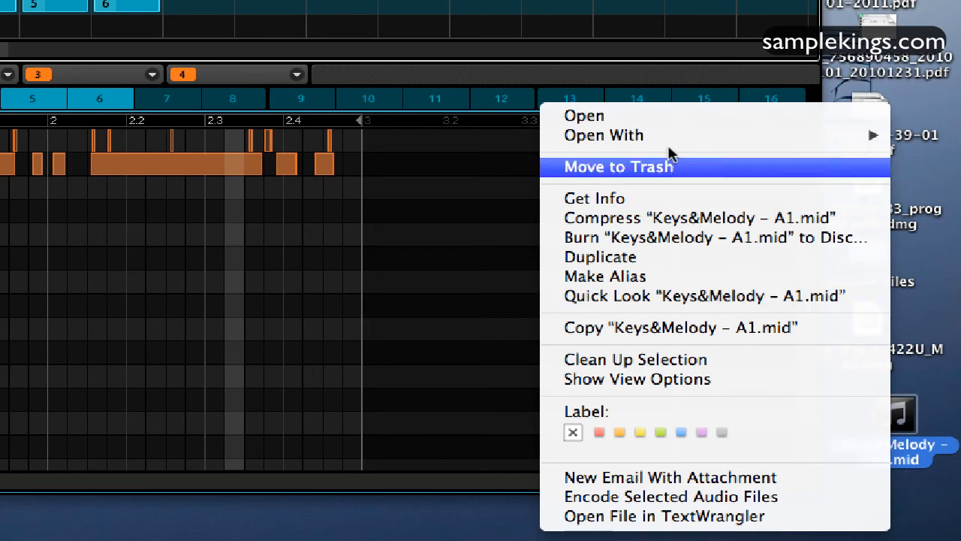
mouse_move(667, 138)
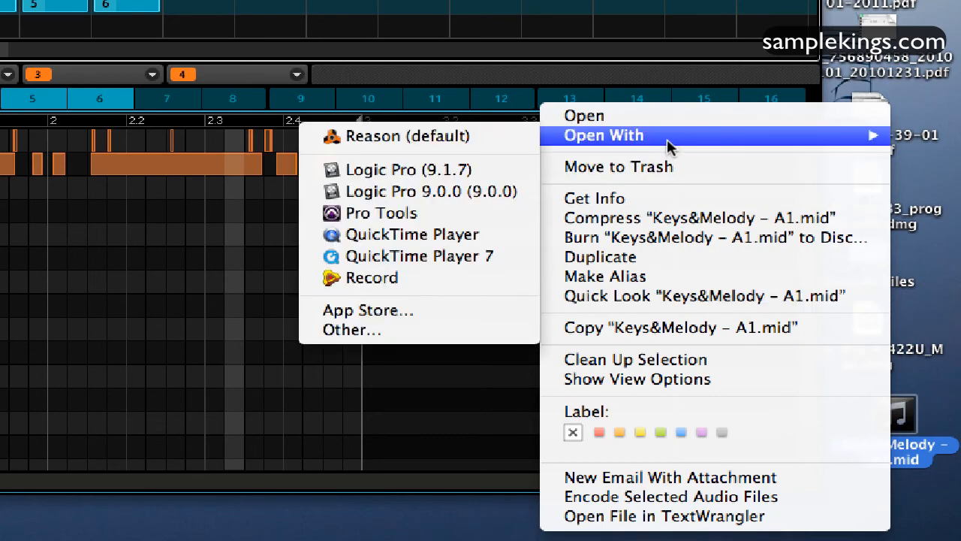
left_click(462, 256)
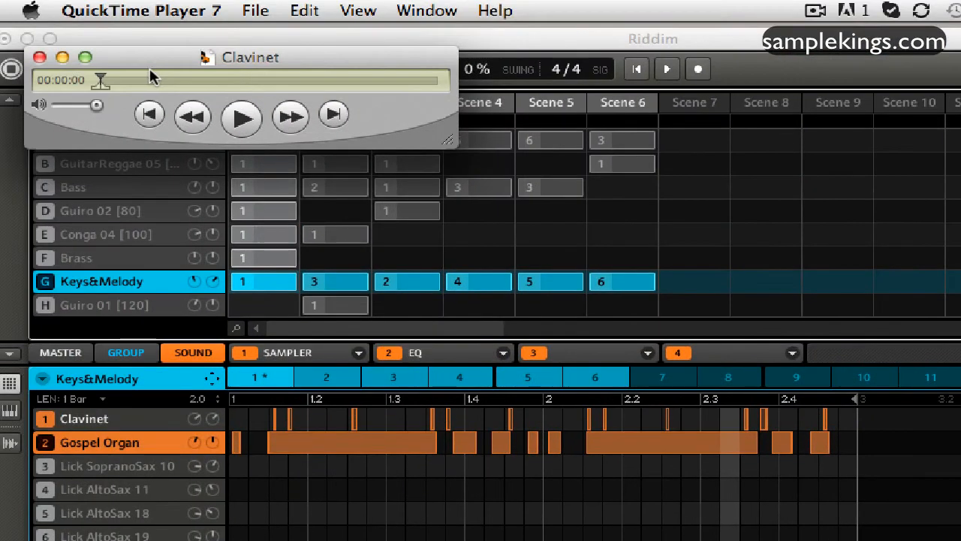
left_click(241, 128)
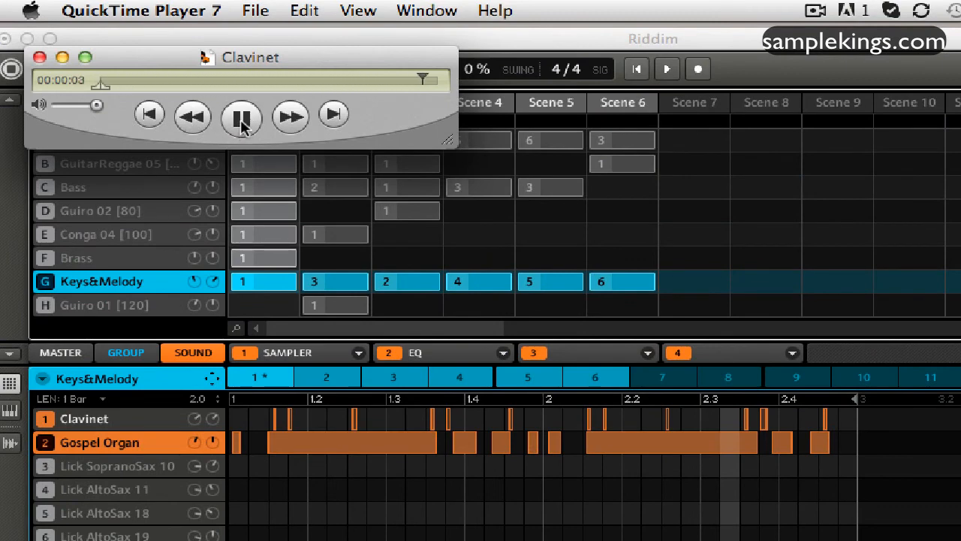
left_click(241, 122)
left_click(40, 57)
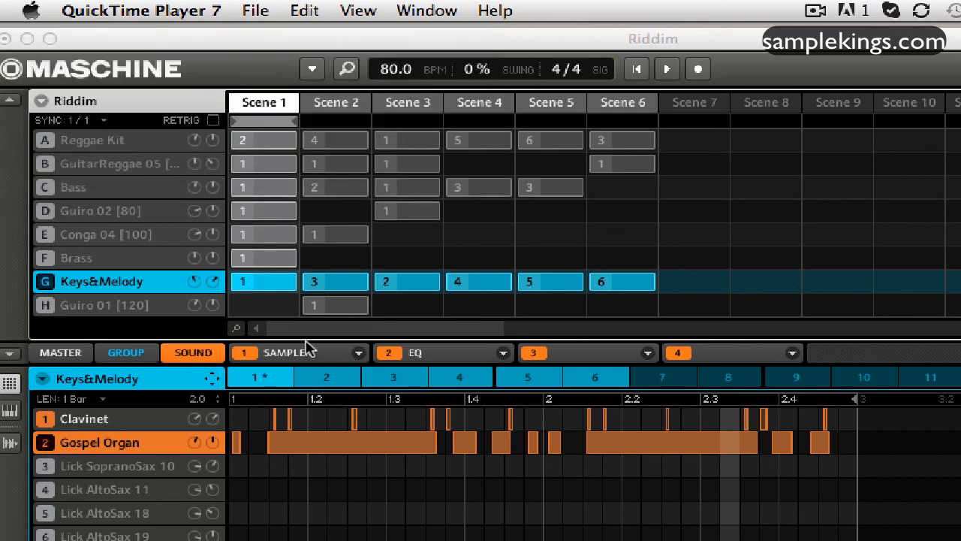
left_click(307, 53)
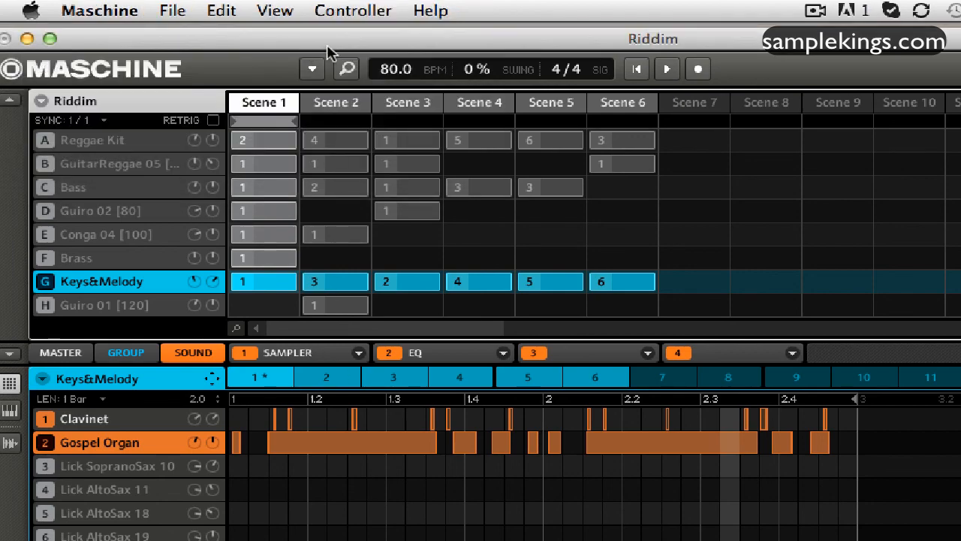
left_click_drag(335, 47, 360, 48)
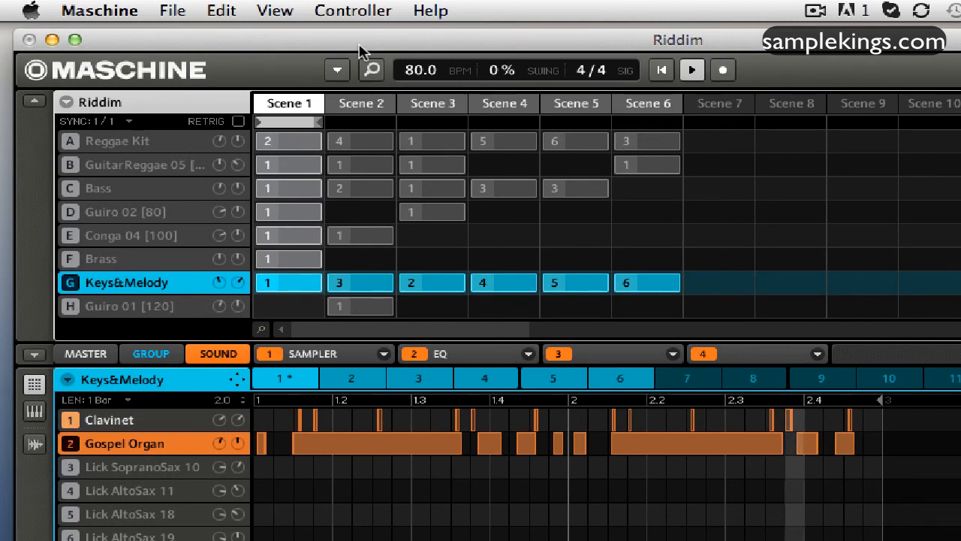